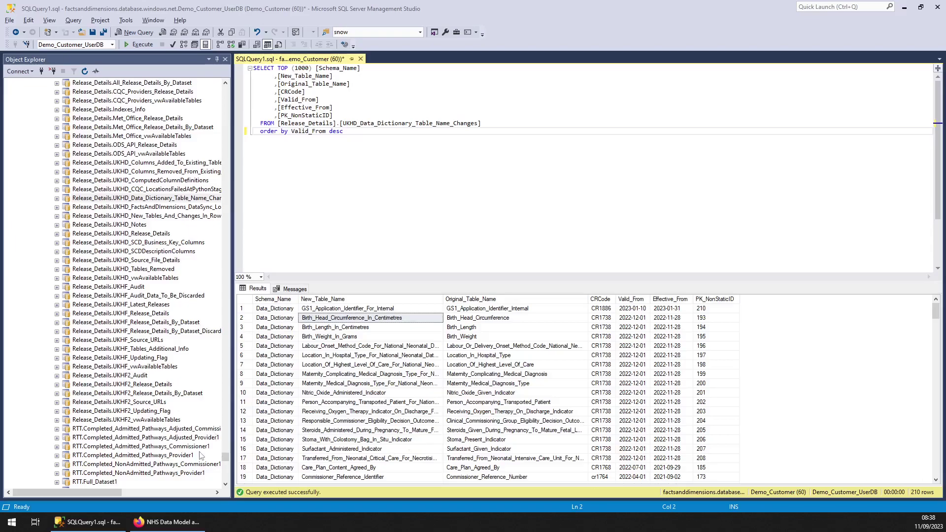
Step: Select Release_Details.UKHD_Data_Dictionary_Table_Name_Changes in Object Explorer as the table behind the rename query
click(125, 495)
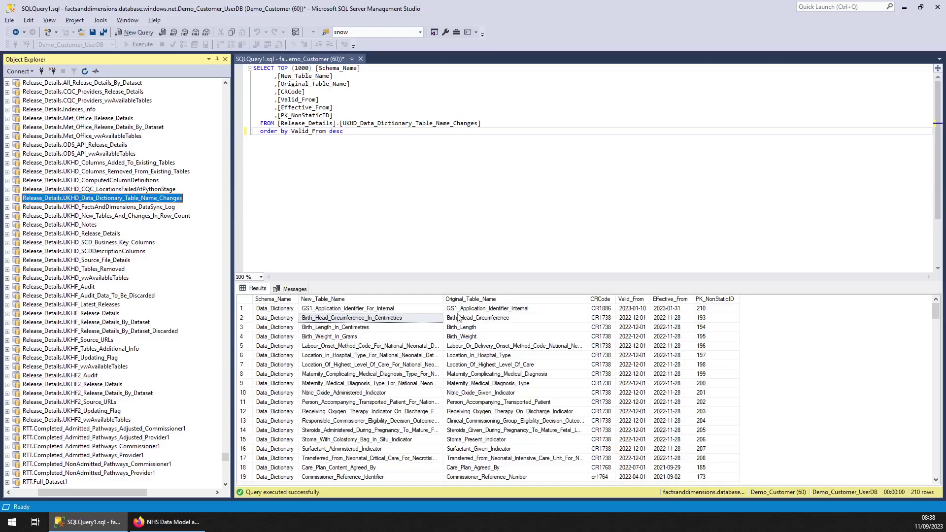
click(487, 318)
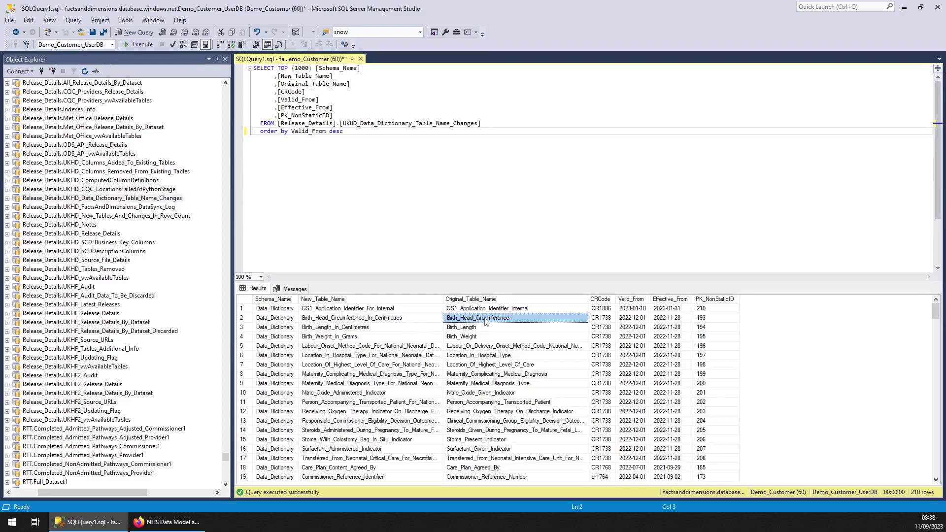
click(368, 319)
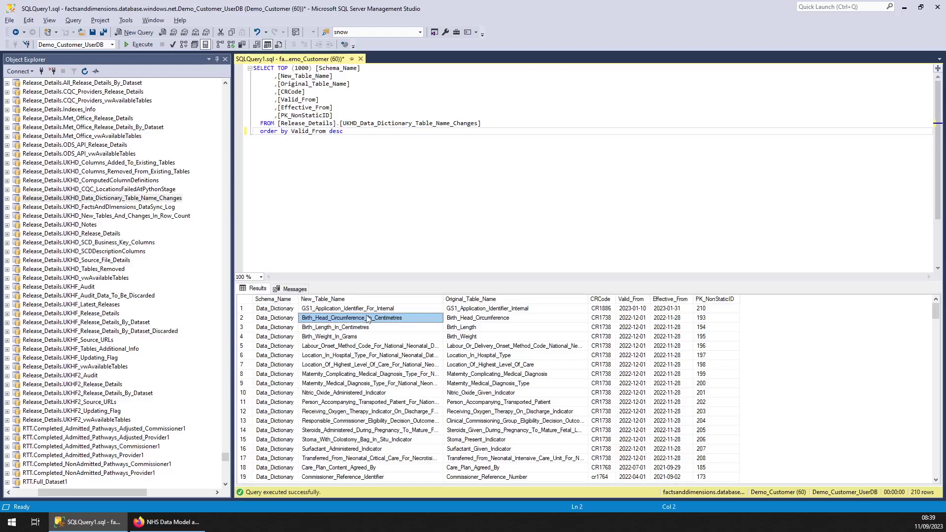
click(512, 124)
drag(512, 124, 278, 124)
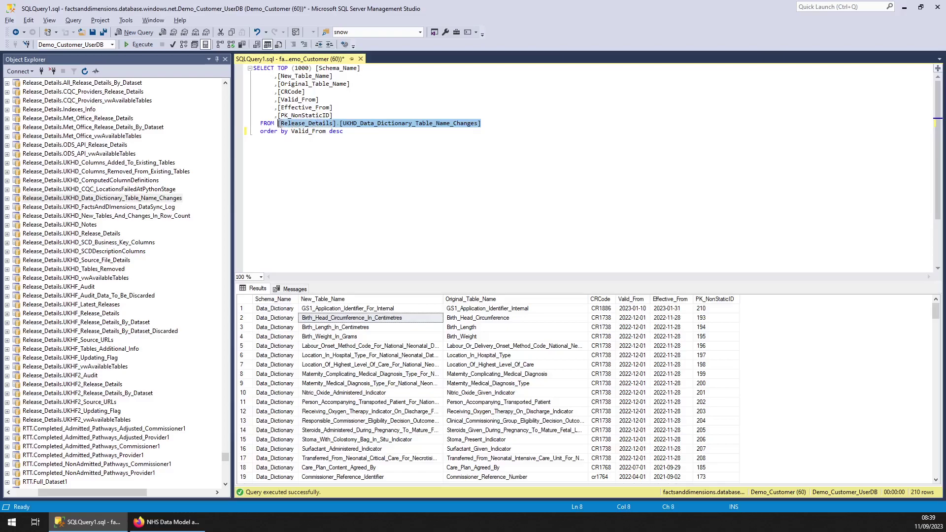
click(463, 318)
click(461, 320)
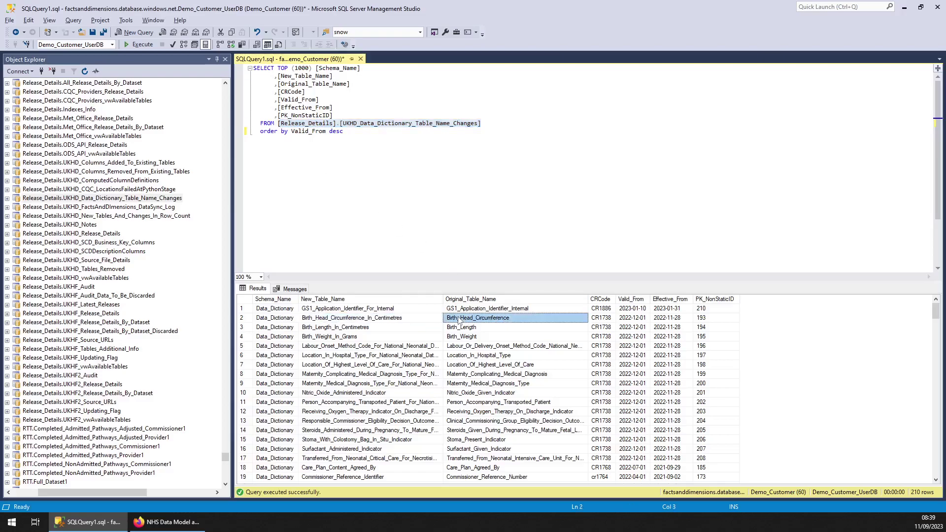
click(601, 321)
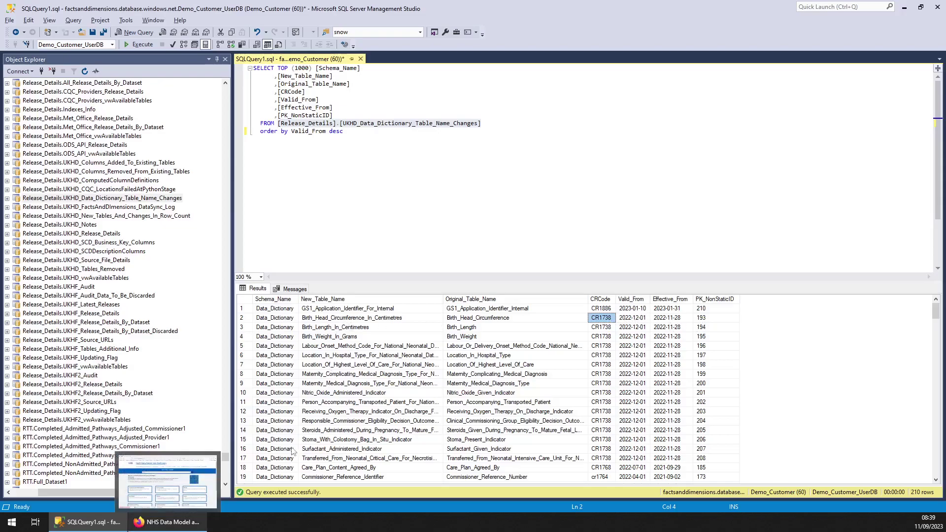
Step: Open the NHS Data Dictionary's All Items: B index and scroll to the Birth Head Circumference entries
click(166, 522)
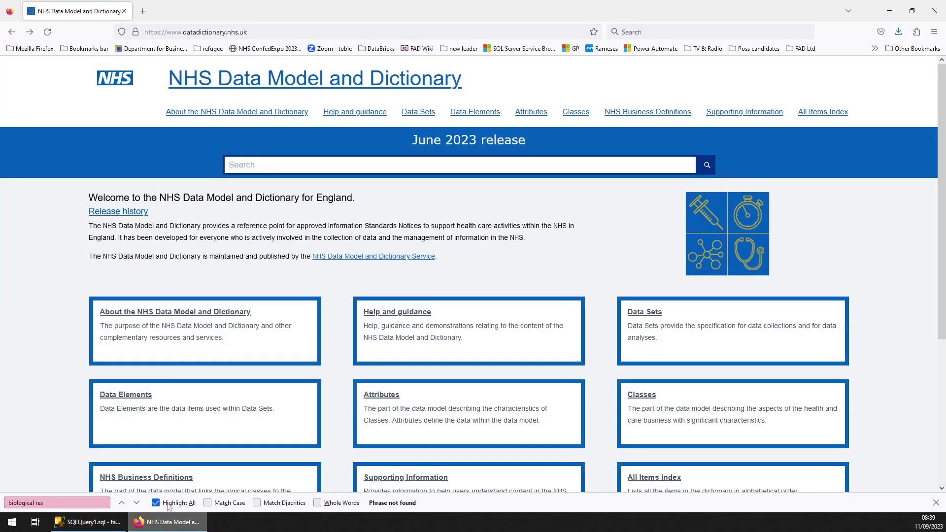
click(816, 118)
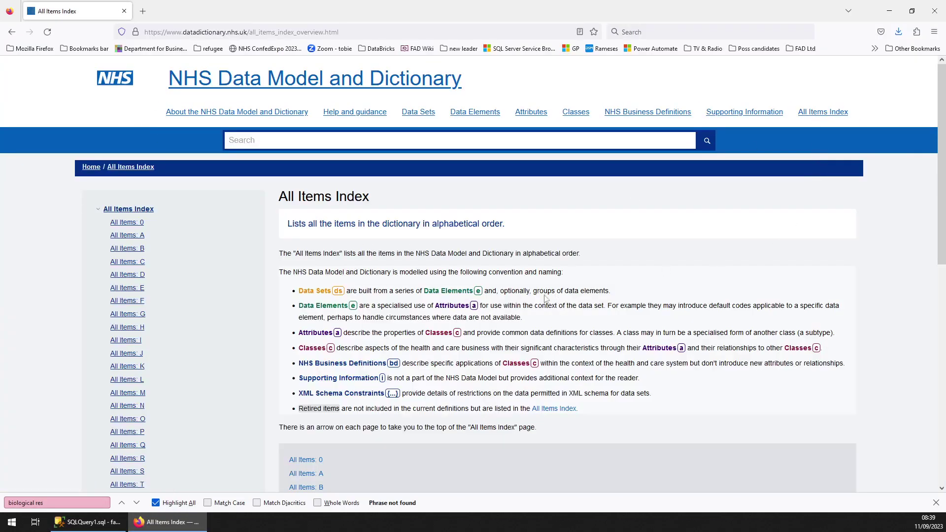
click(127, 248)
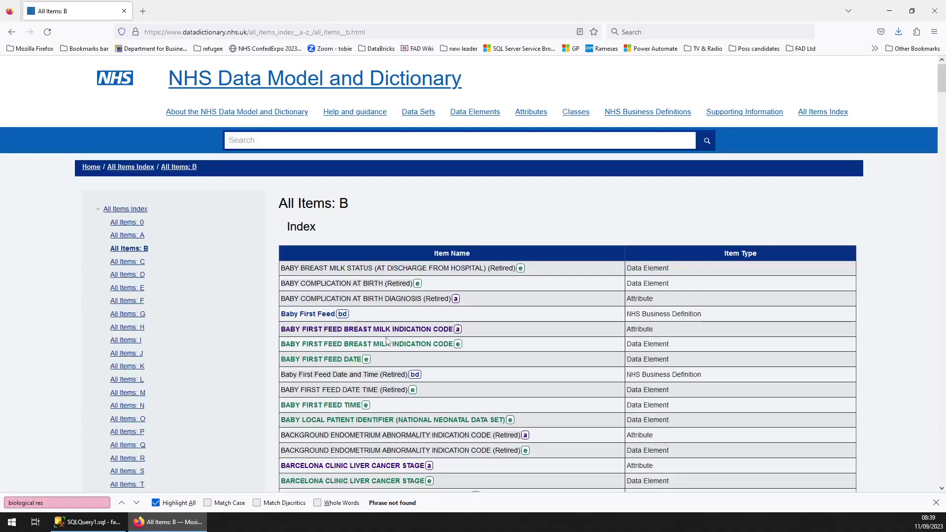
scroll(380, 340, down, 15)
scroll(386, 344, down, 10)
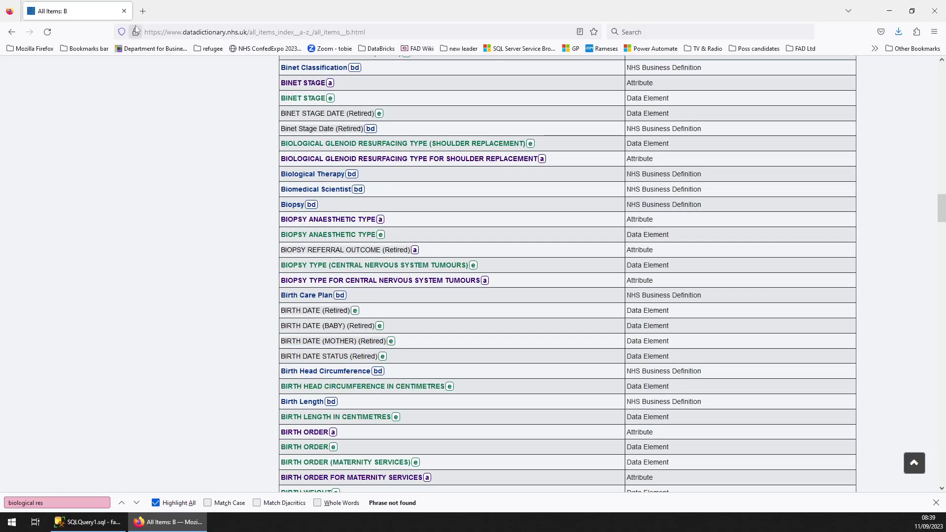
click(88, 522)
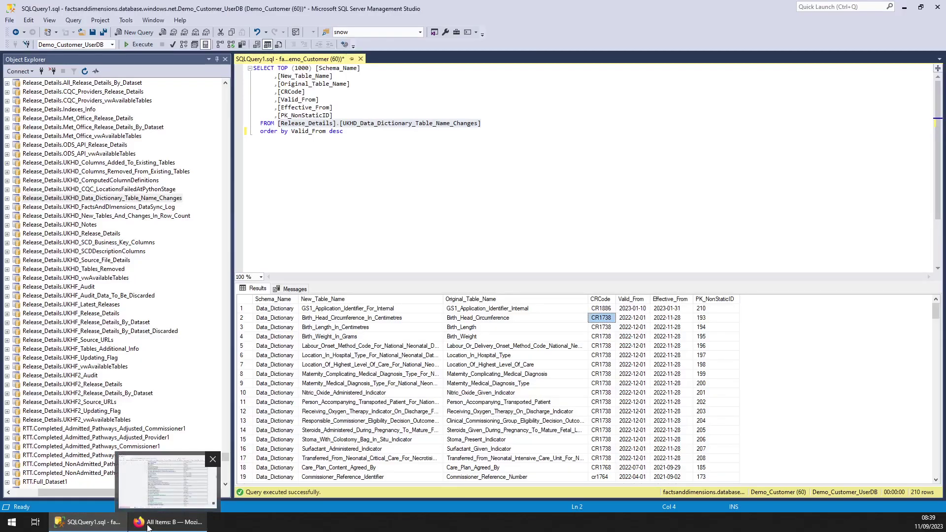
click(148, 524)
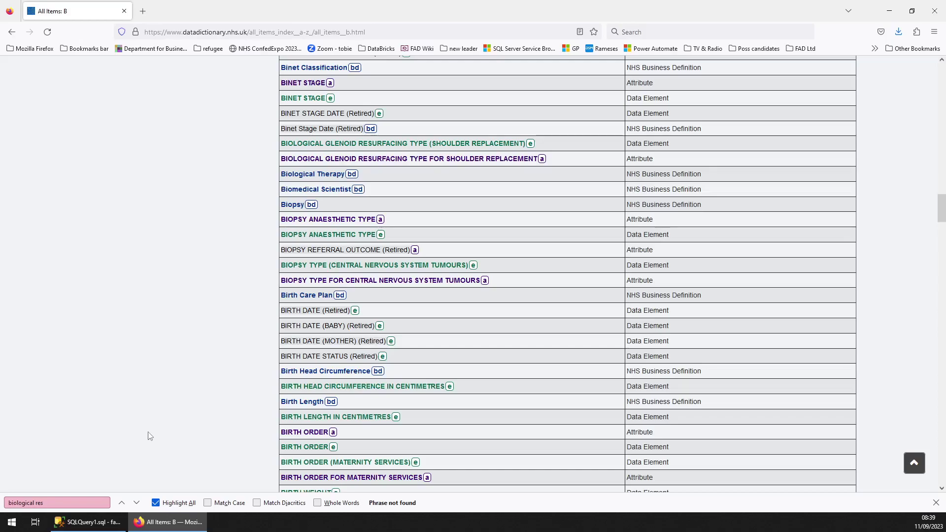
Step: Review the BIRTH HEAD CIRCUMFERENCE IN CENTIMETRES data element page, then return to the SSMS results
click(373, 388)
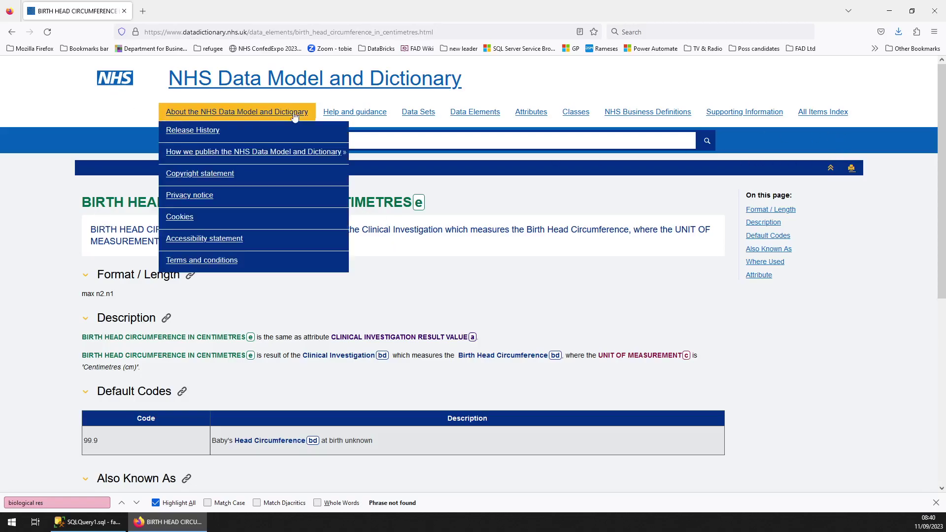
click(73, 522)
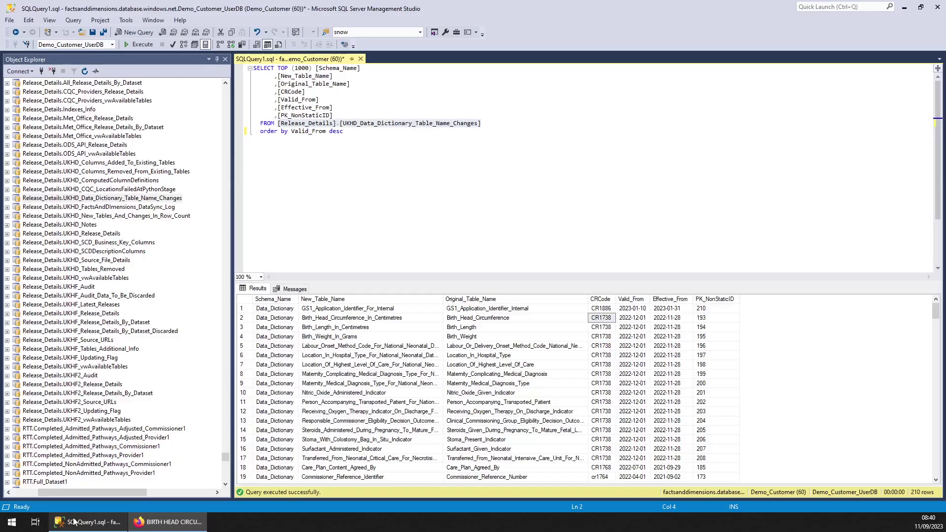
Step: Go from the NHS Data Dictionary home page to its Release History
click(183, 528)
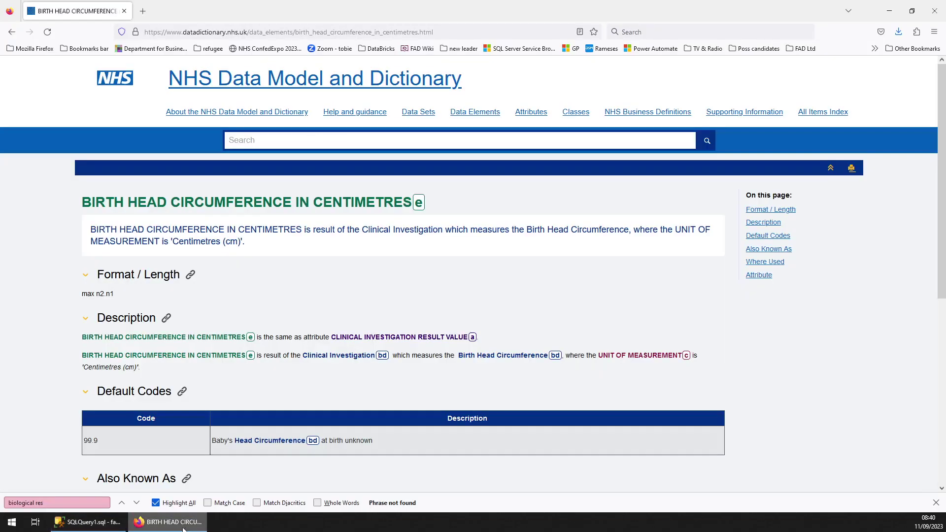
click(207, 90)
click(123, 216)
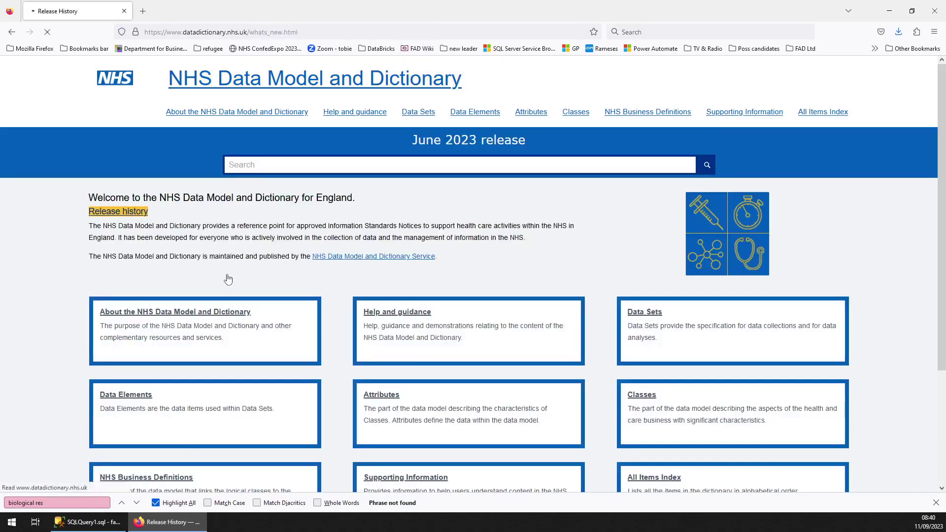
scroll(333, 284, down, 4)
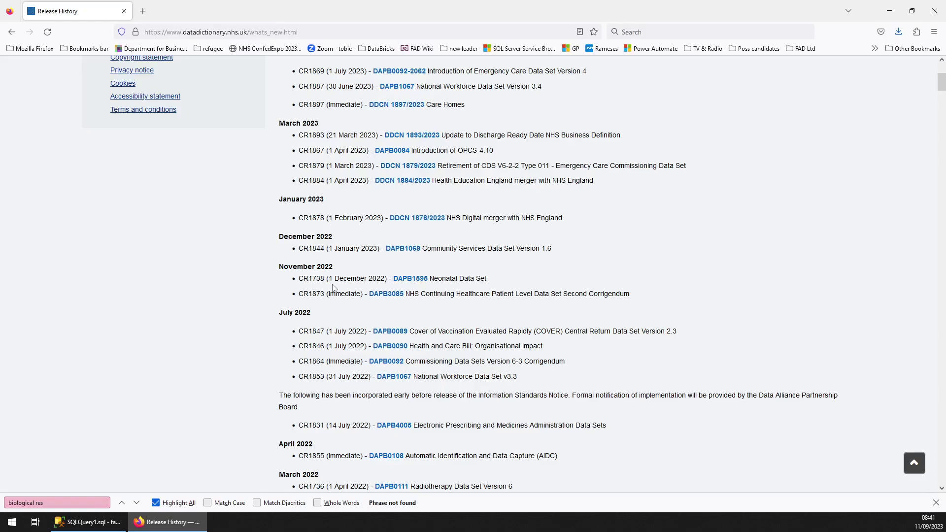
scroll(334, 288, down, 10)
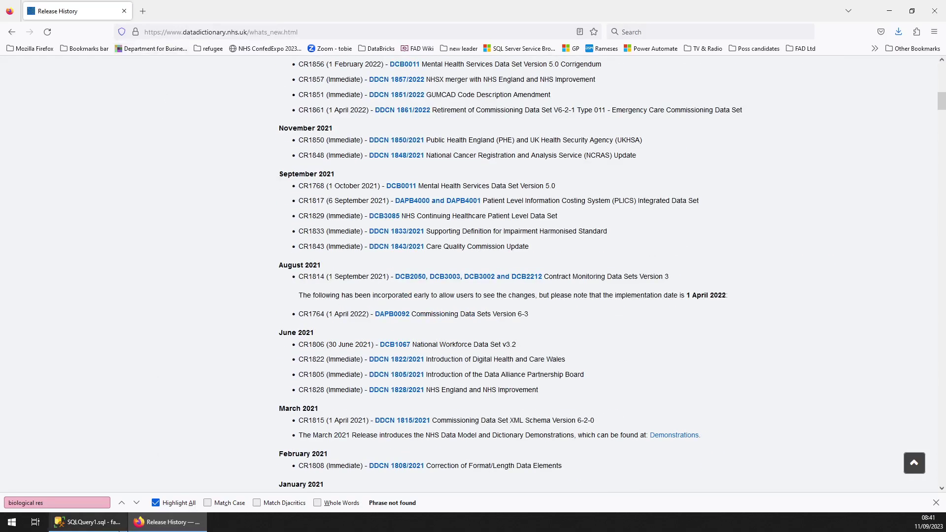
Step: Search the release history for 1738 and open the DAPB1595 Neonatal Data Set page
key(ctrl+f)
text(1738)
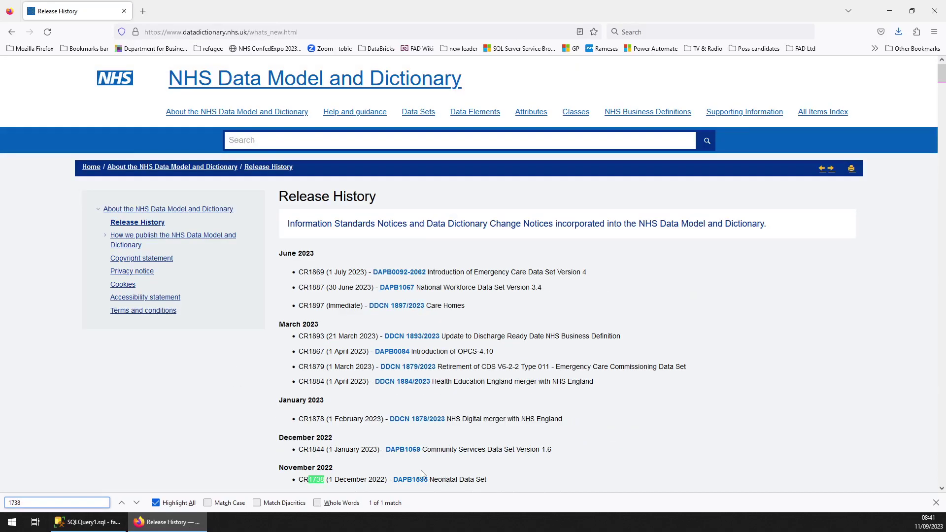
click(94, 522)
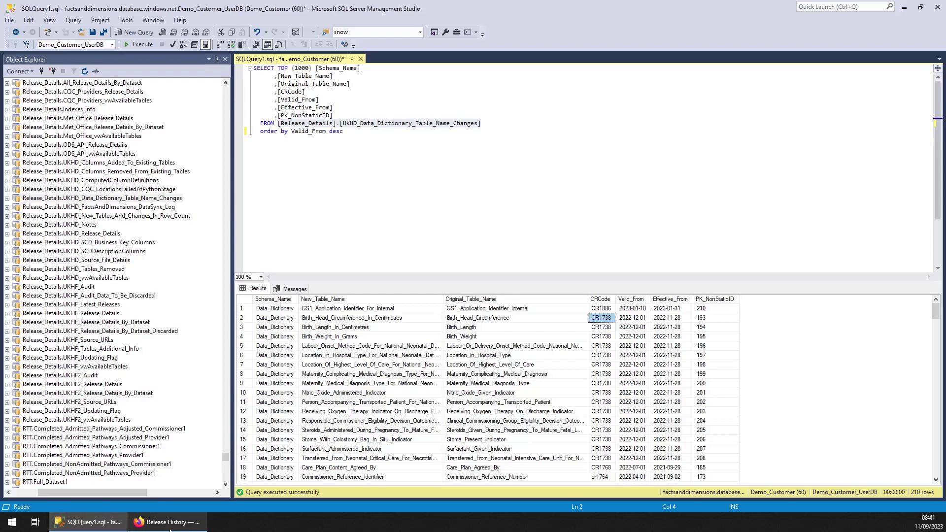
click(168, 522)
scroll(414, 483, down, 2)
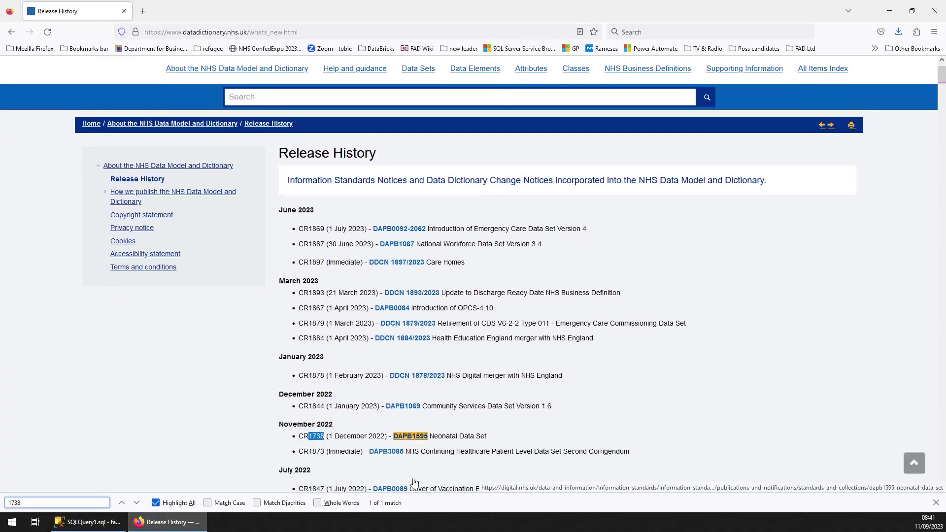
click(411, 429)
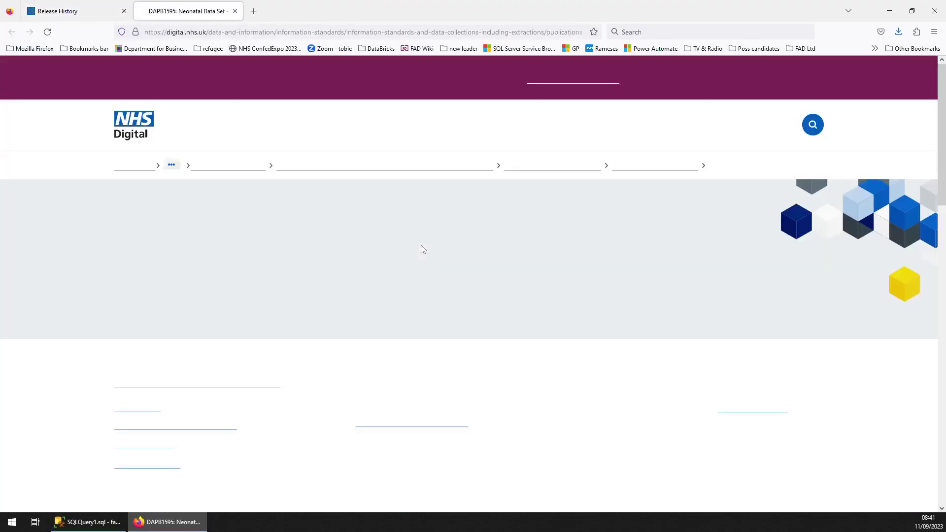
Step: Open the full Change Request 1738 document and scroll through it
scroll(422, 254, down, 10)
click(508, 274)
click(508, 292)
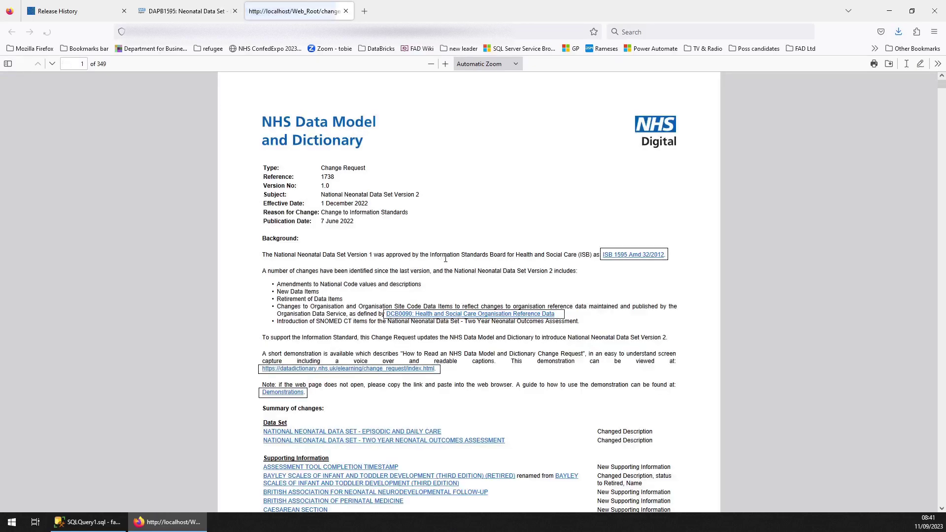
scroll(445, 261, down, 20)
scroll(446, 258, down, 20)
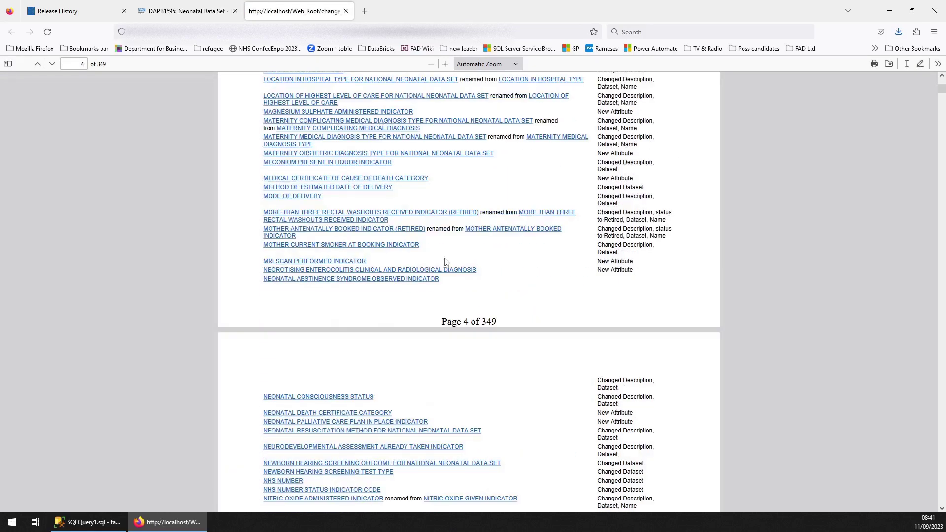
key(alt+Tab)
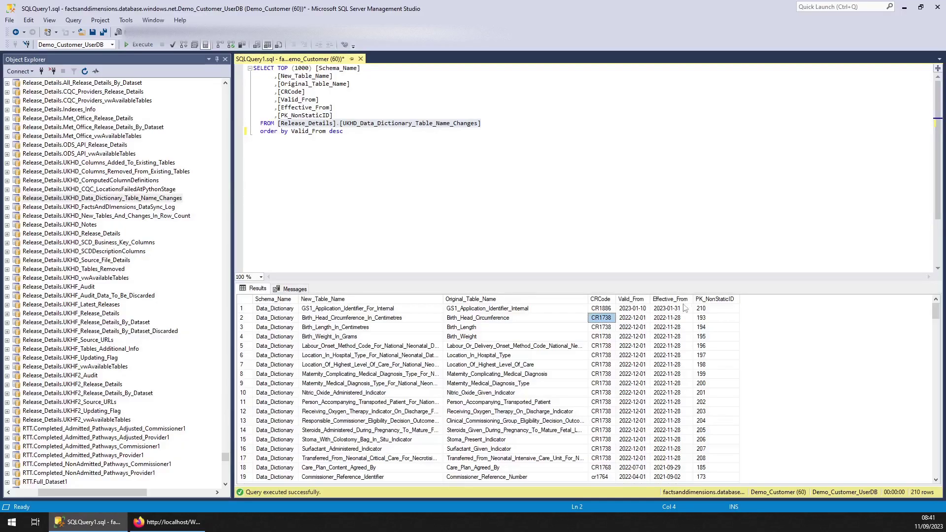
Step: Search the change request for 'birth head circum' to find the rename entry, then return to SSMS
key(ctrl+f)
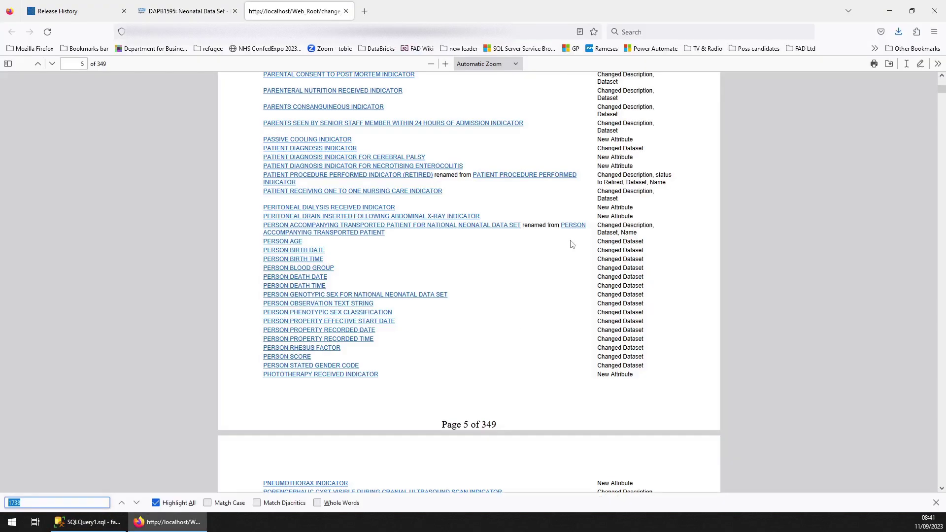
text(birth)
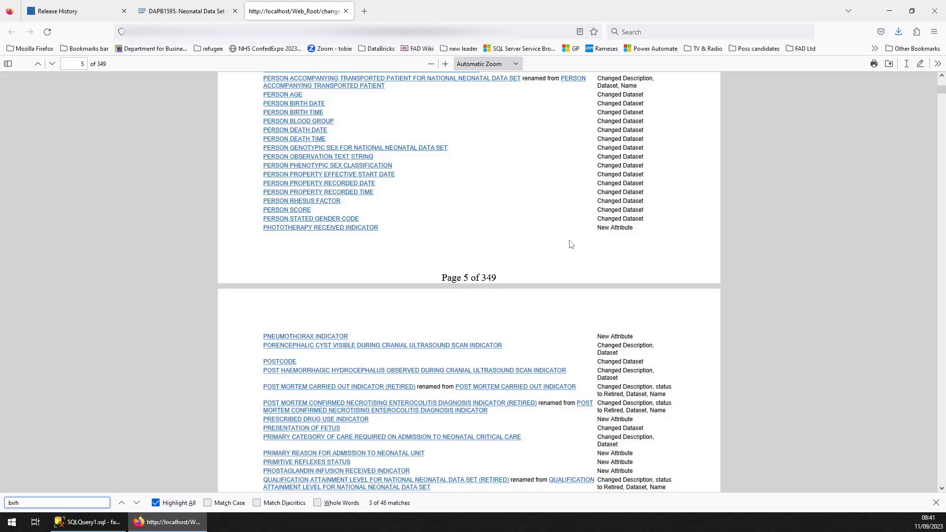
key(BackSpace)
text(t)
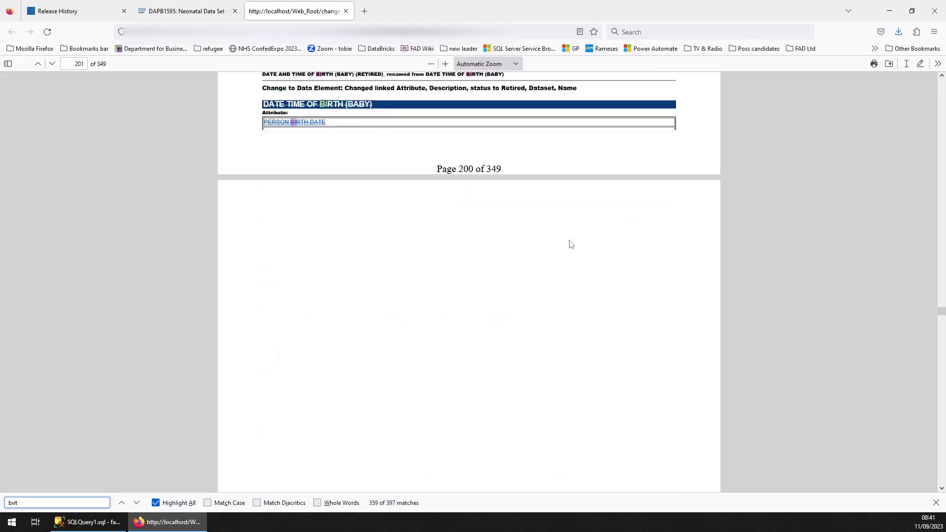
text(h head)
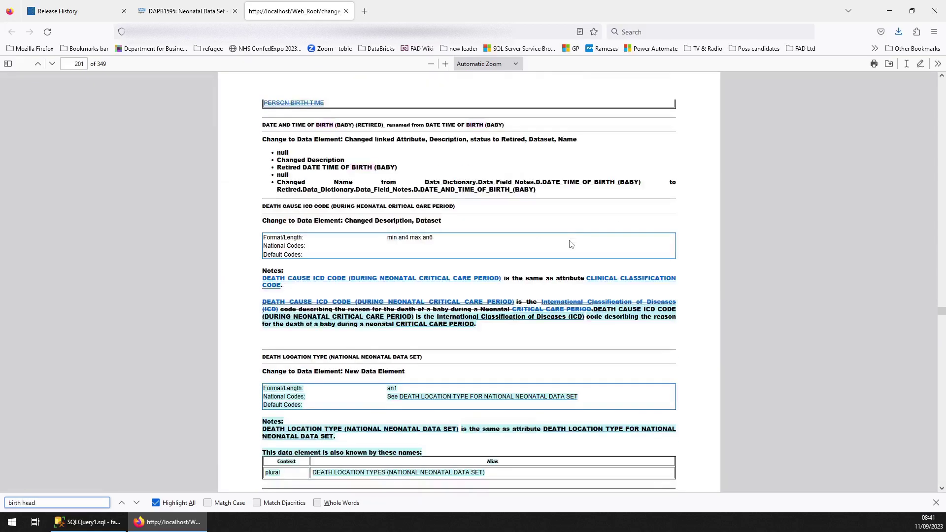
text( circum)
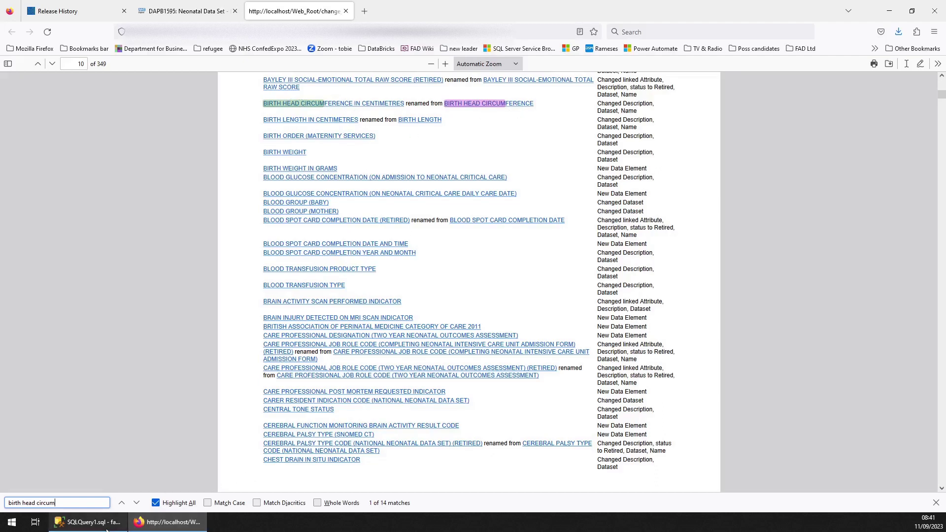
click(88, 523)
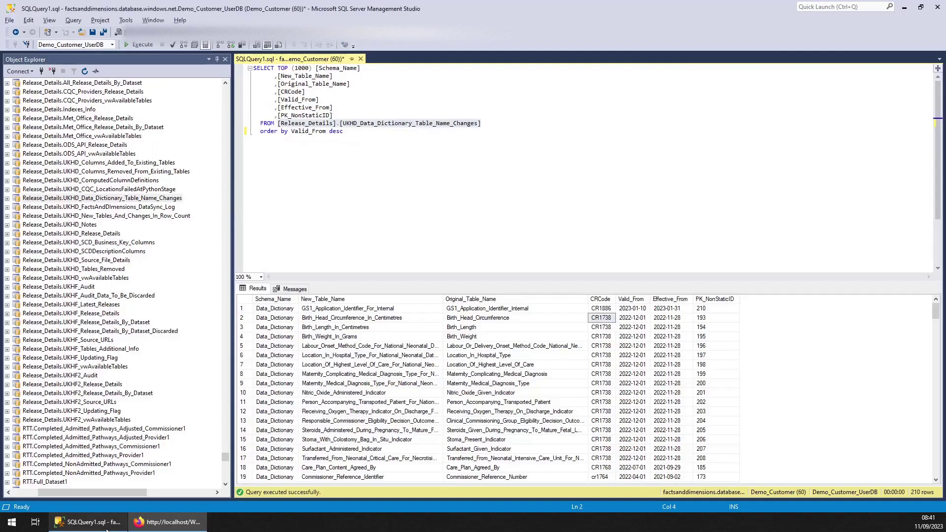
Step: Select the top 1000 rows of Birth_Head_Circumference_SCD and check their Valid_To dates
click(487, 319)
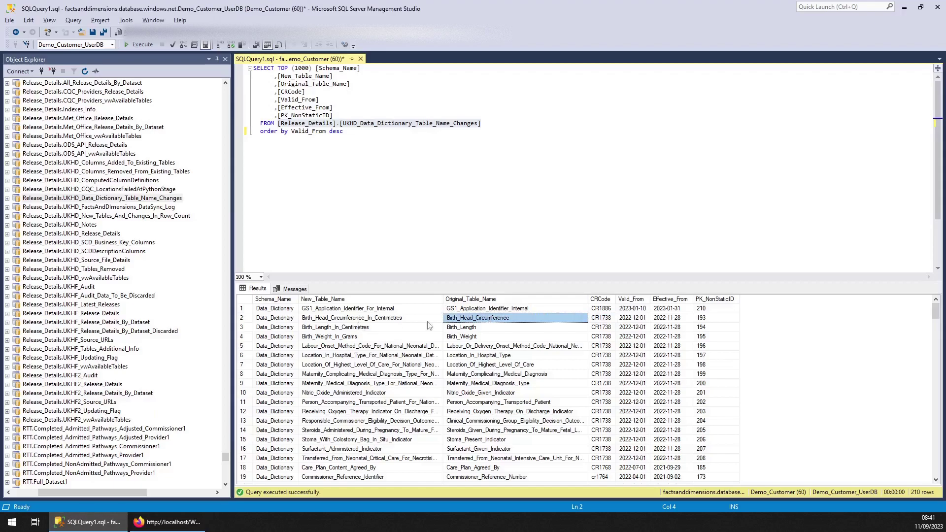
click(403, 319)
click(62, 225)
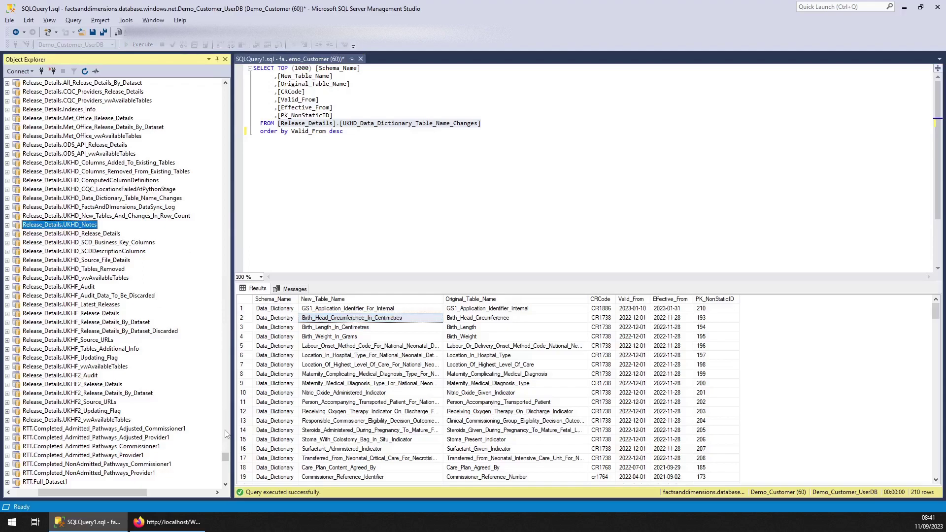
scroll(227, 462, up, 7)
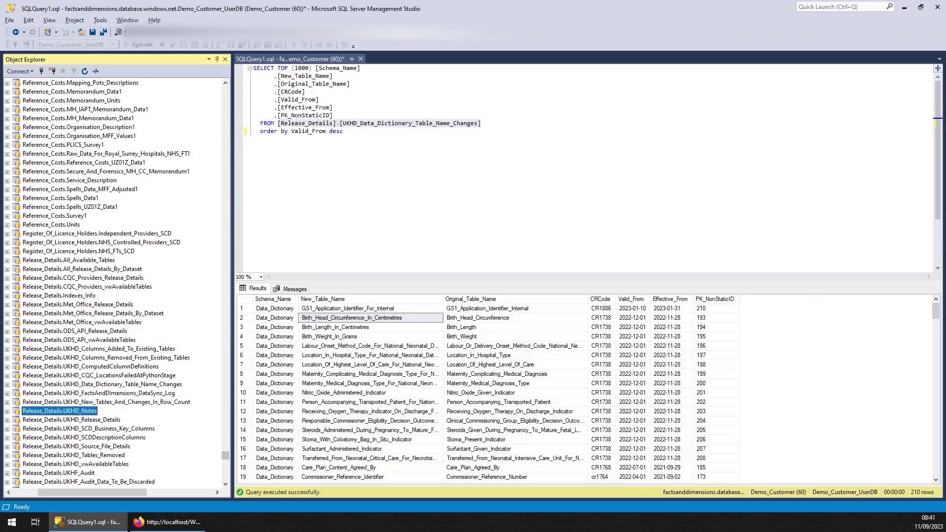
drag(226, 456, 225, 149)
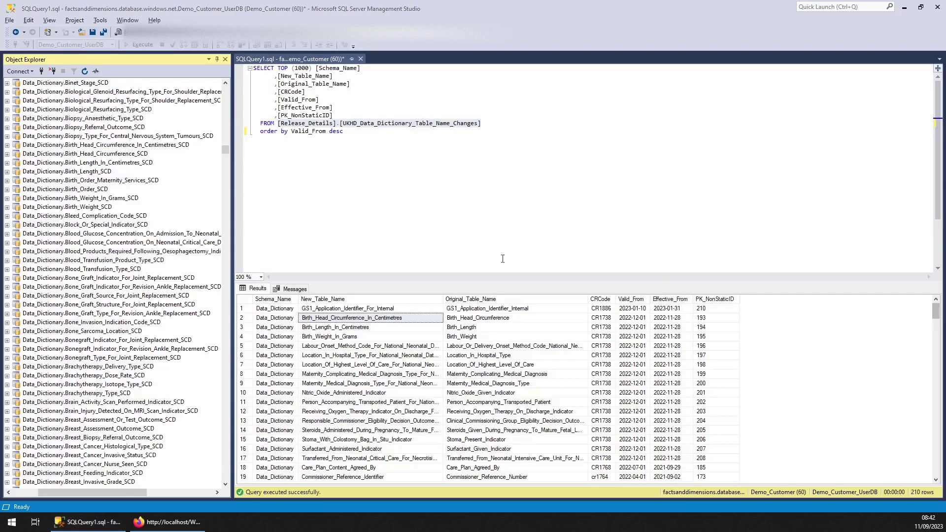
right_click(98, 154)
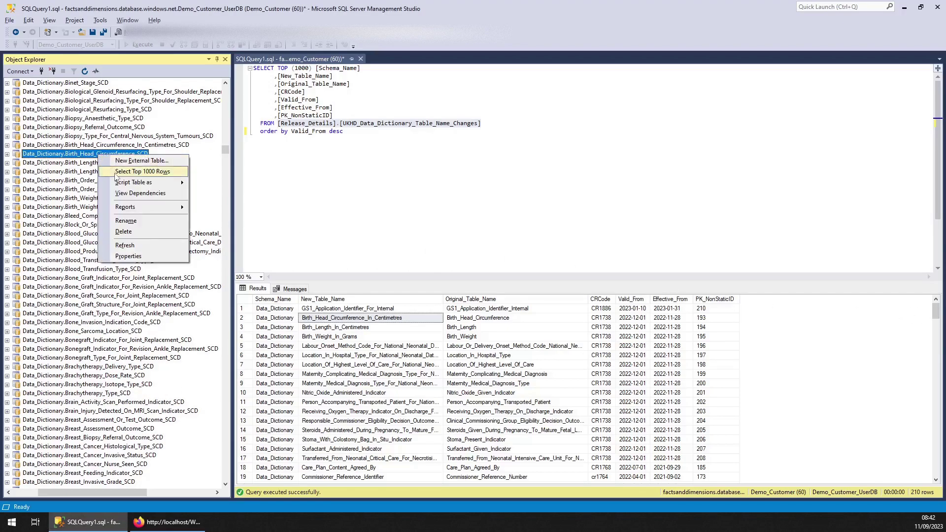
click(156, 189)
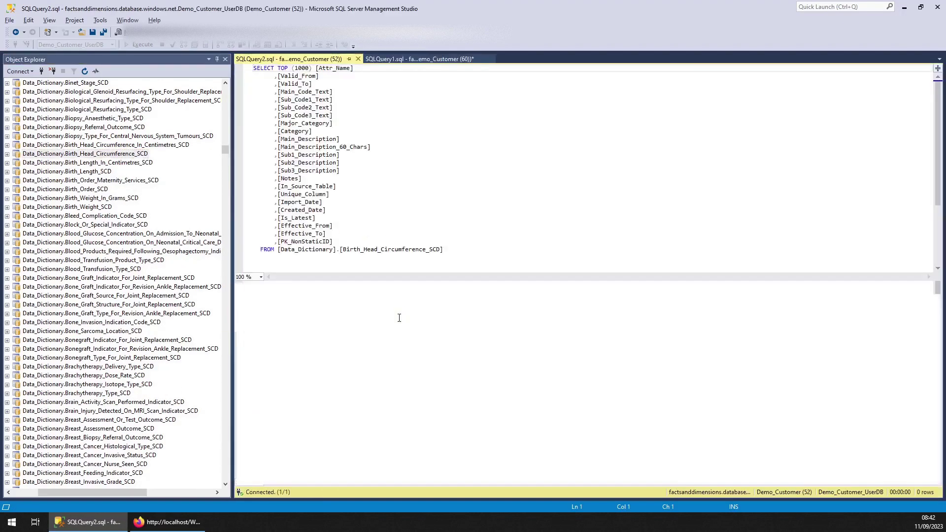
click(416, 319)
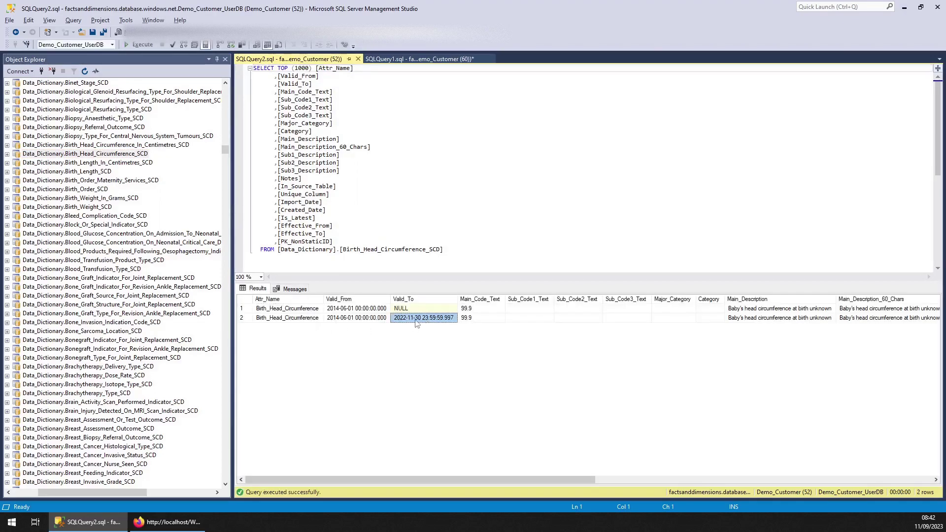
Step: Filter the query with 'where Is_Latest = 1' and run it, leaving one row valid to 2022-11-30
click(495, 257)
text(wher)
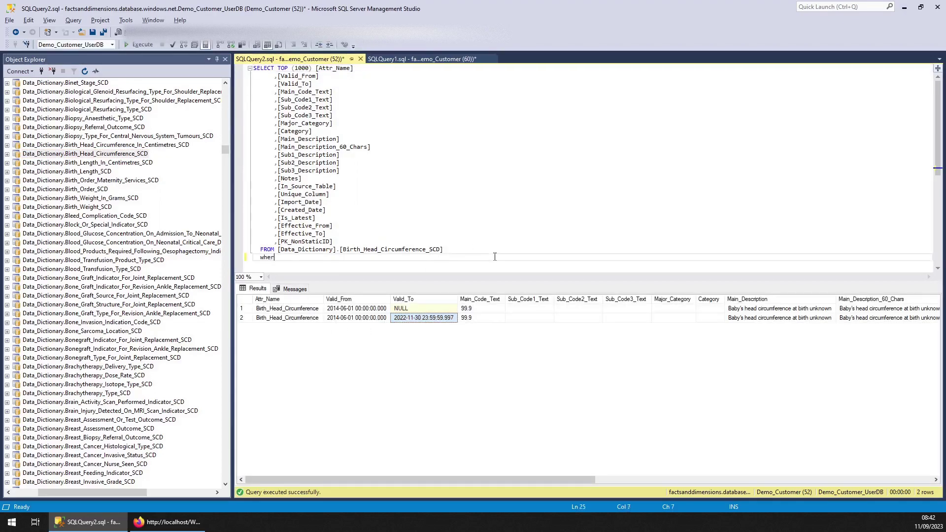
text(e is_lat_lat)
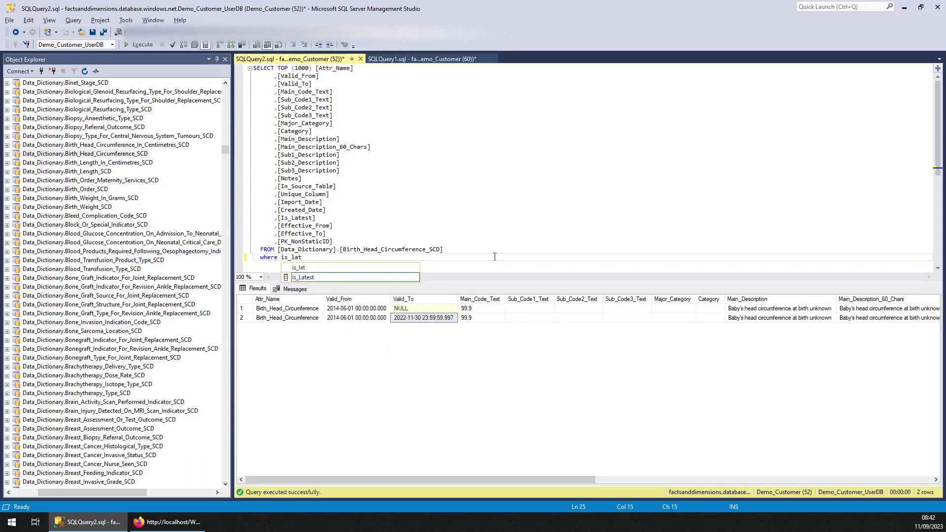
key(Tab)
key(F5)
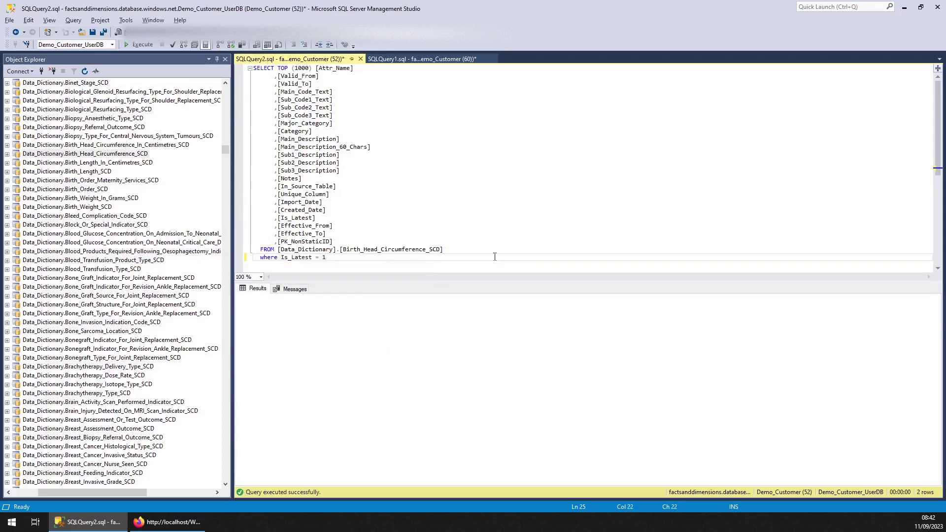
click(428, 309)
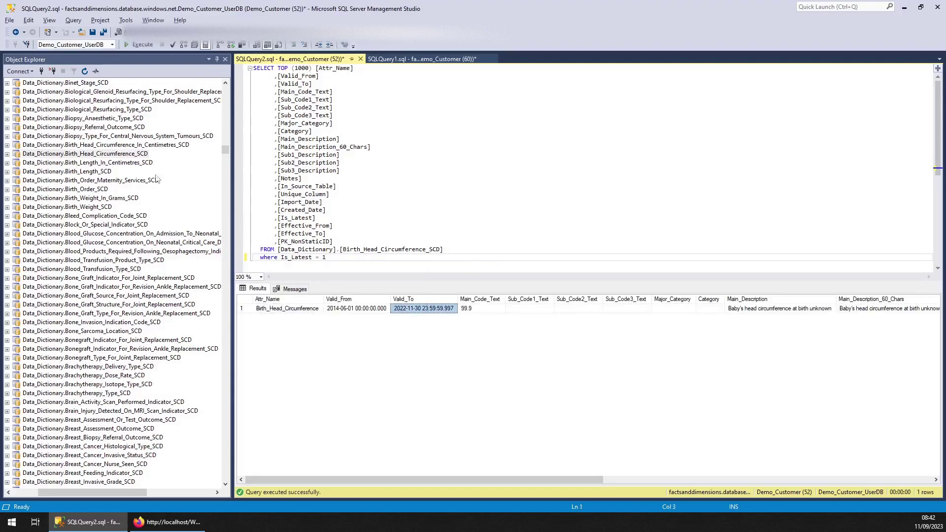
Step: Select the top 1000 rows of Birth_Head_Circumference_In_Centimetres_SCD, showing its 2022-12-01 Valid_From
right_click(134, 146)
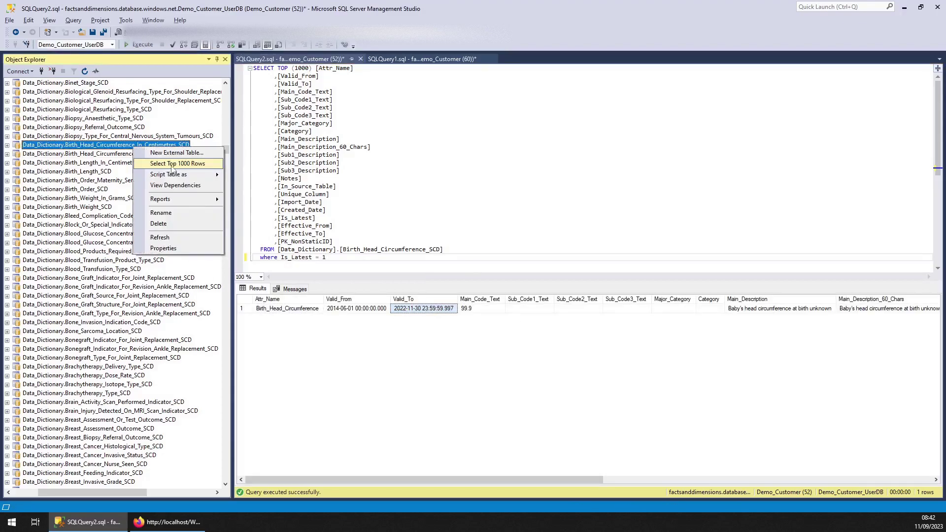
click(172, 164)
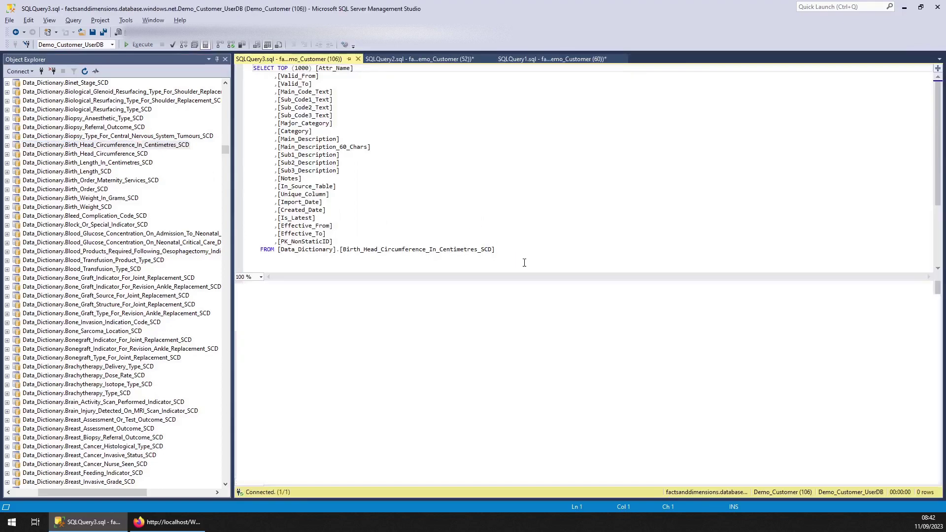
click(406, 308)
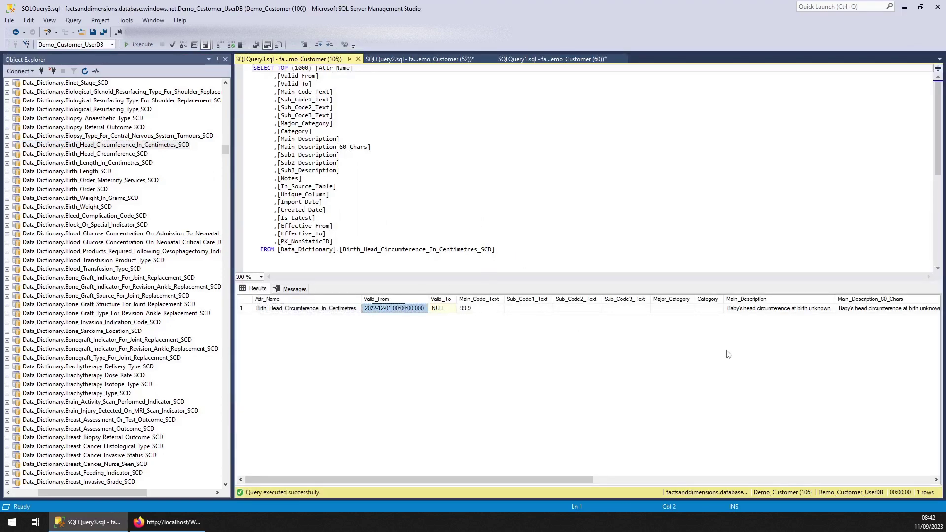